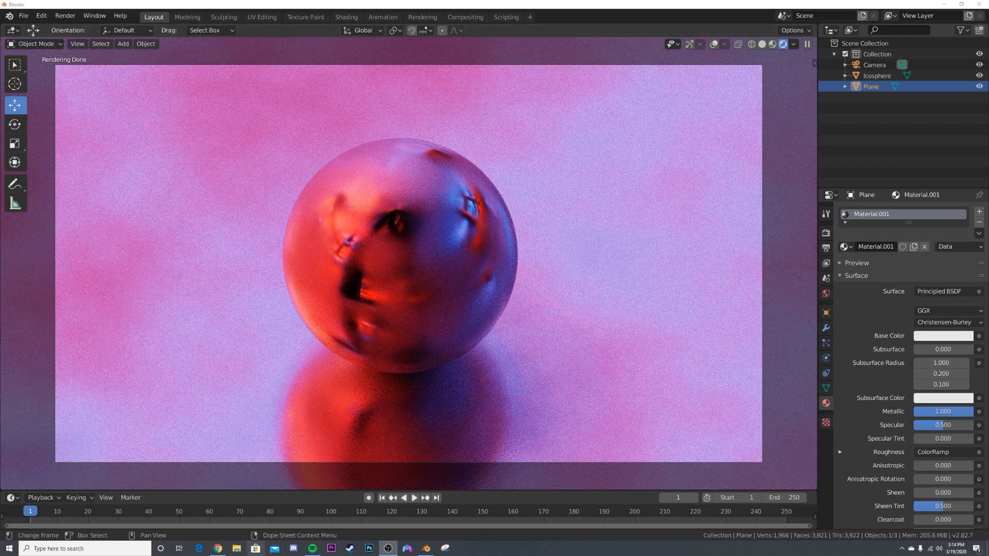
- Switch from the finished Blender render to the course page in Chrome
click(219, 550)
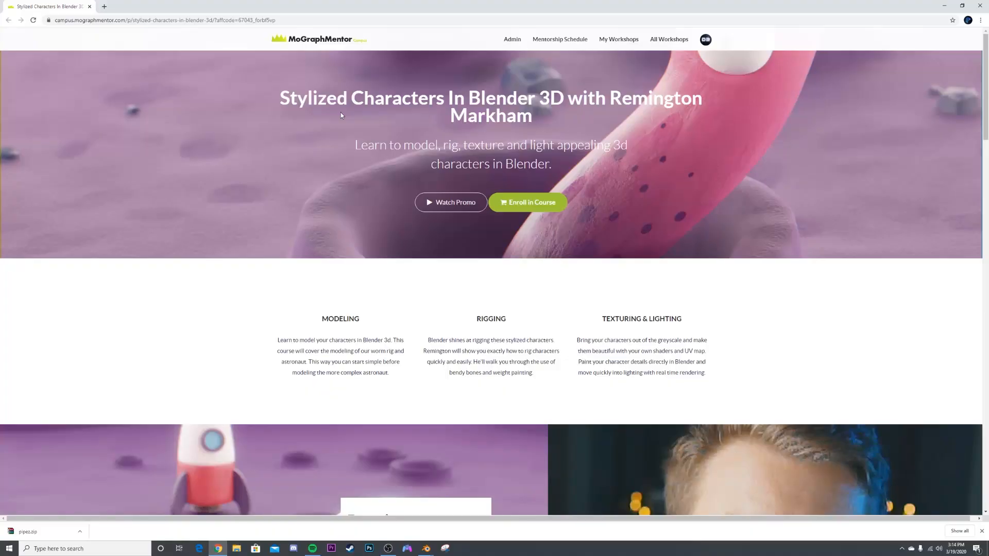
scroll(519, 305, down, 5)
scroll(519, 305, down, 3)
scroll(519, 304, down, 5)
scroll(519, 305, down, 4)
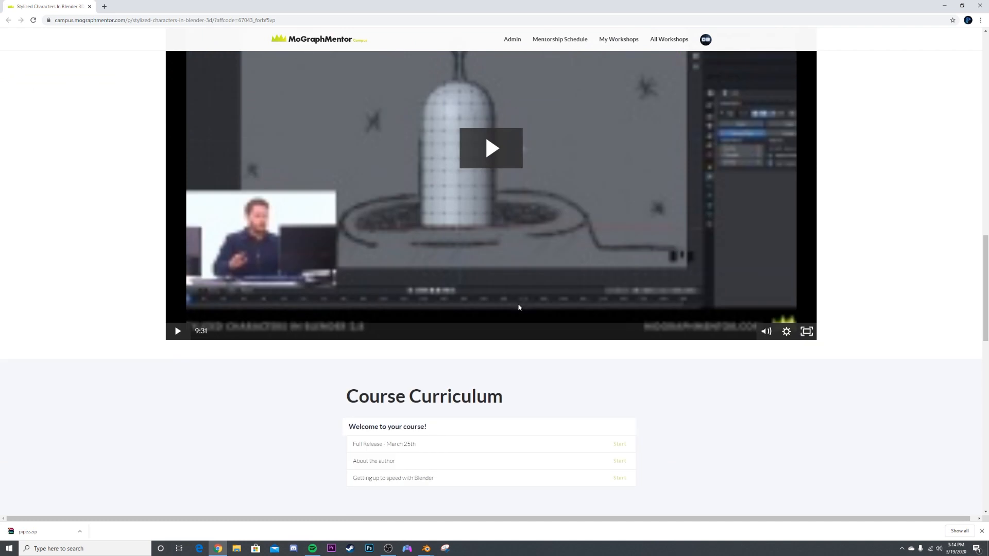
scroll(83, 310, up, 2)
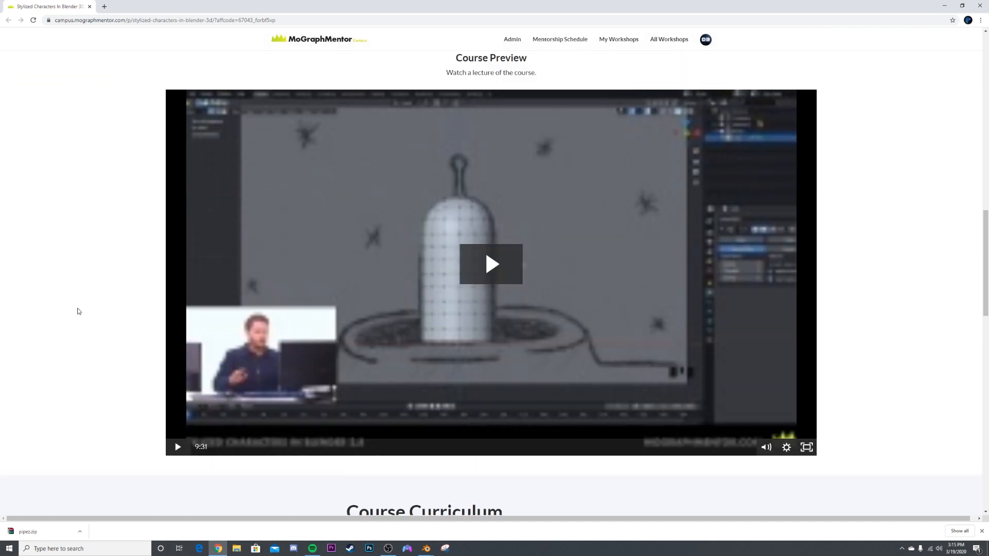
scroll(77, 311, up, 4)
scroll(77, 311, up, 3)
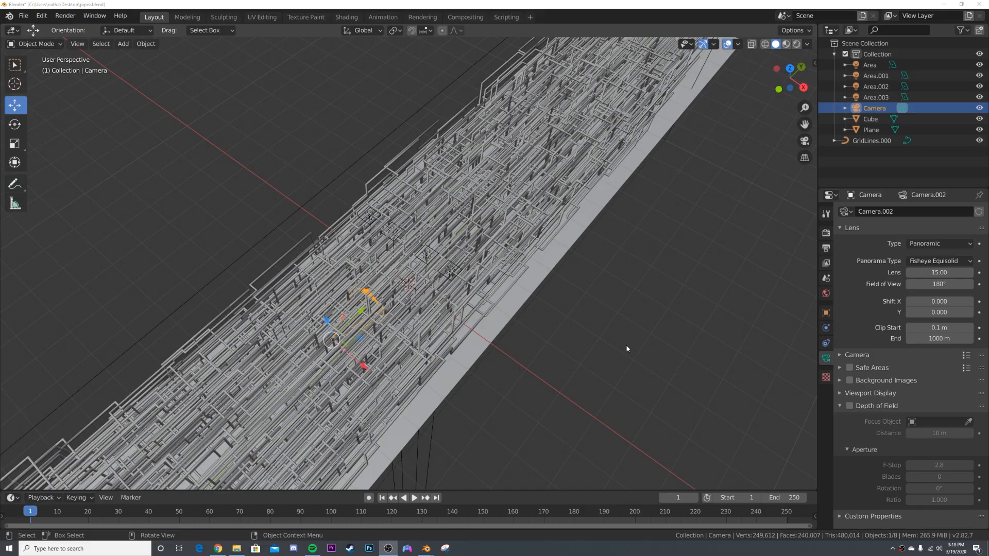
scroll(627, 349, down, 3)
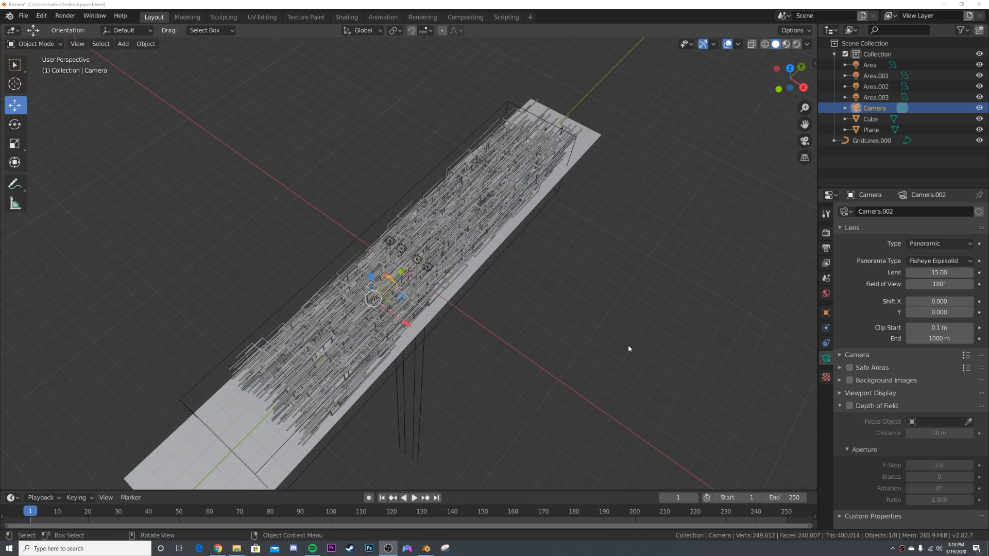
- Preview the pipe scene in Rendered shading from a couple of angles, then return to Solid
middle_drag(486, 317, 525, 270)
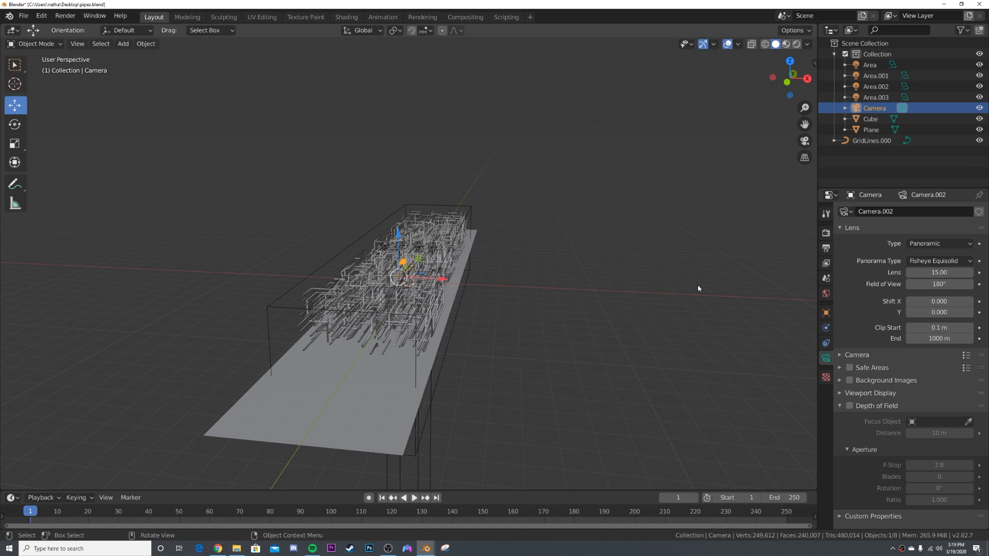
scroll(697, 284, up, 5)
key(z)
click(585, 320)
middle_drag(517, 294, 417, 304)
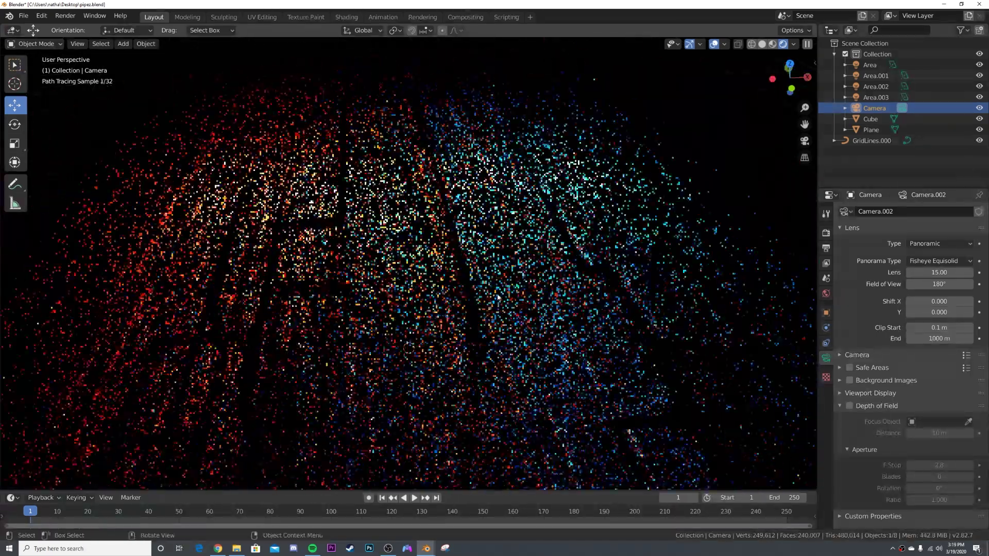
middle_drag(417, 304, 498, 297)
scroll(499, 297, down, 8)
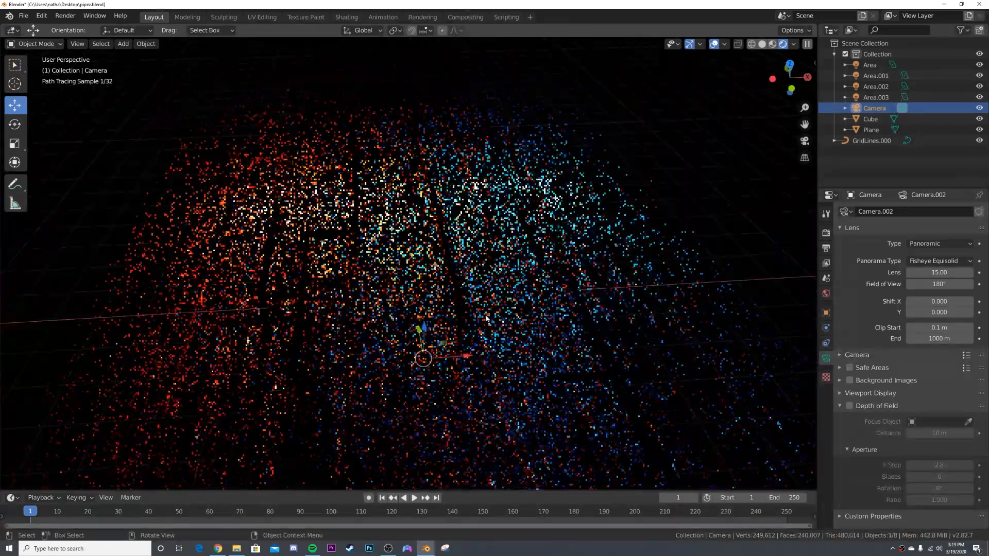
key(z)
click(573, 300)
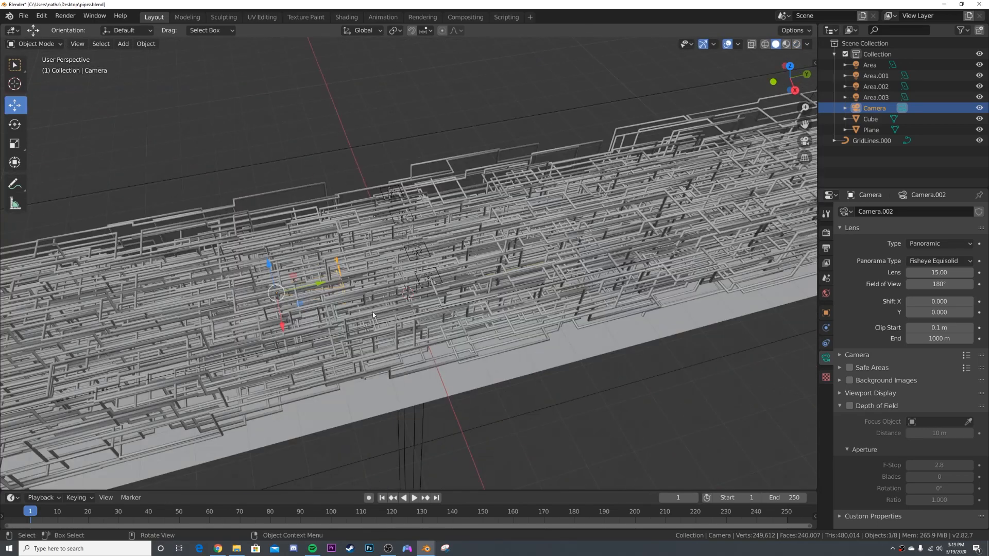
- Nudge the camera within the pipes and view the rendered scene through it
drag(315, 293, 340, 271)
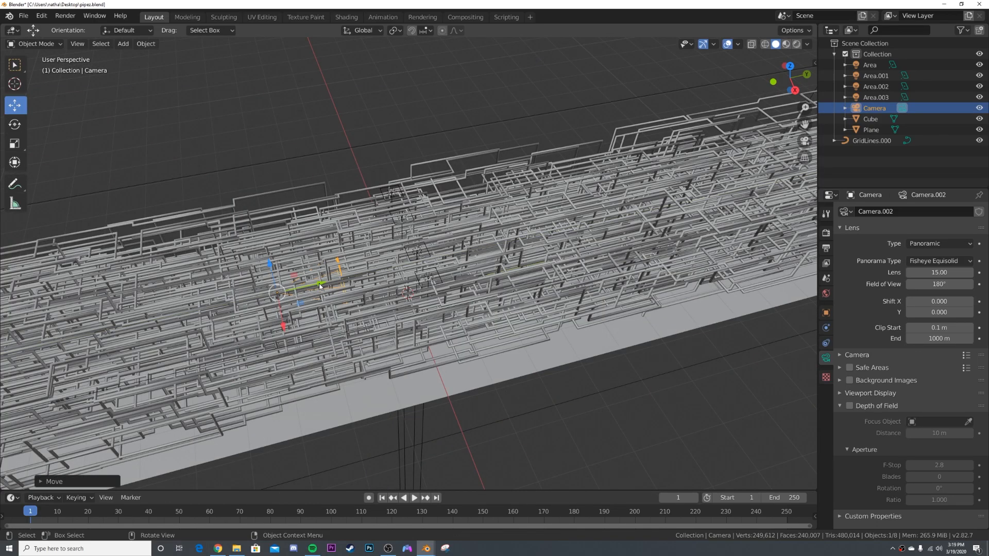
key(KP_0)
key(z)
click(621, 274)
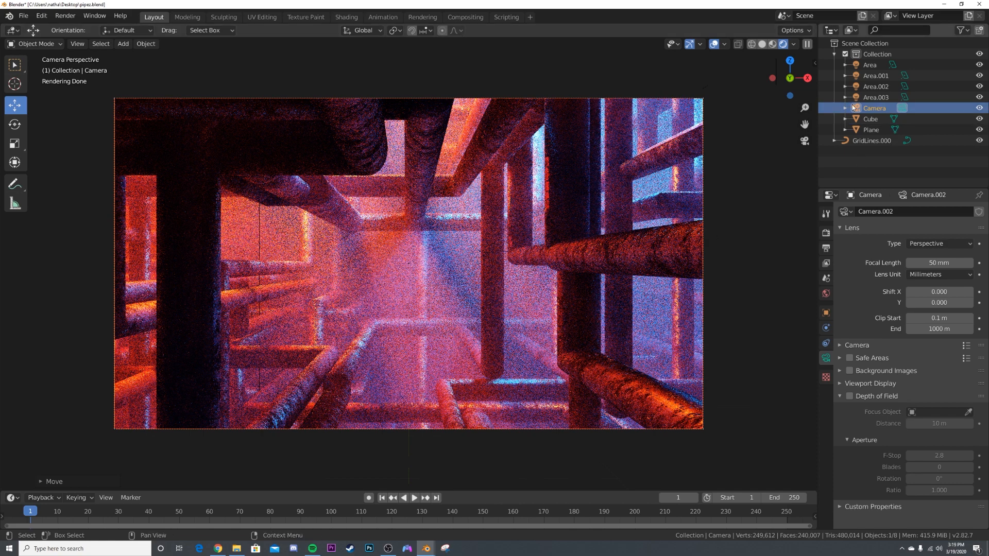
- Make the camera a Panoramic fisheye equisolid lens, testing values but keeping 15 mm
click(873, 108)
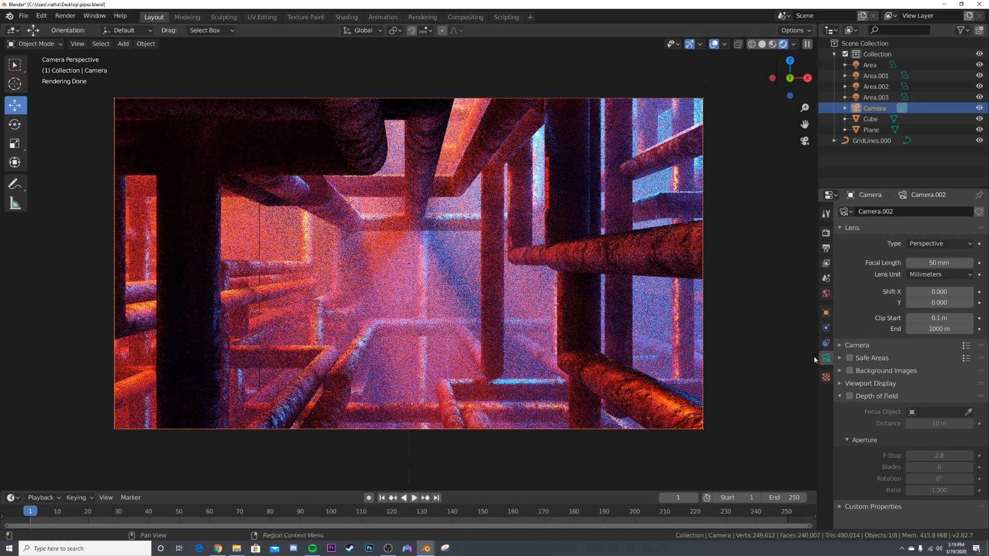
click(939, 243)
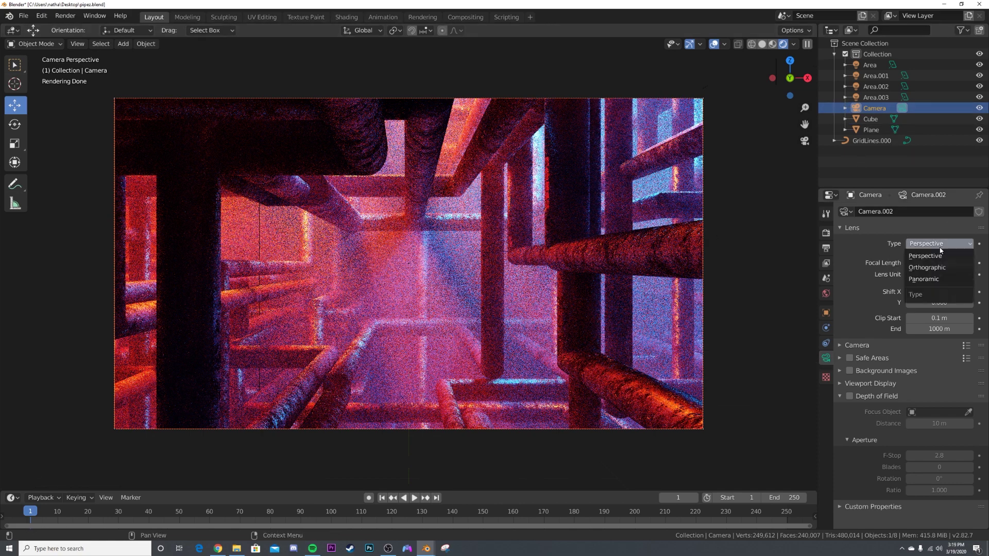
click(933, 279)
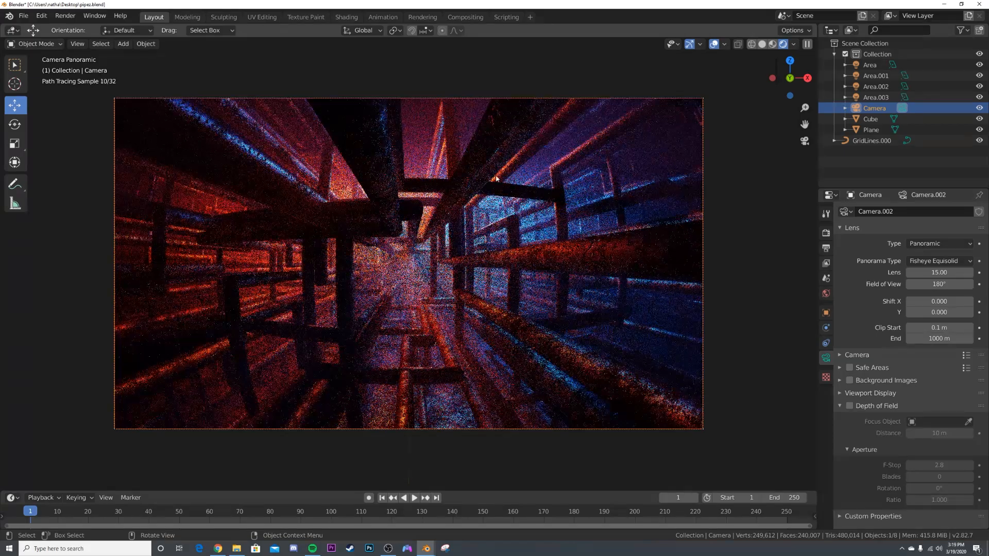
mouse_move(946, 272)
mouse_down()
mouse_move(931, 273)
mouse_move(972, 282)
mouse_up()
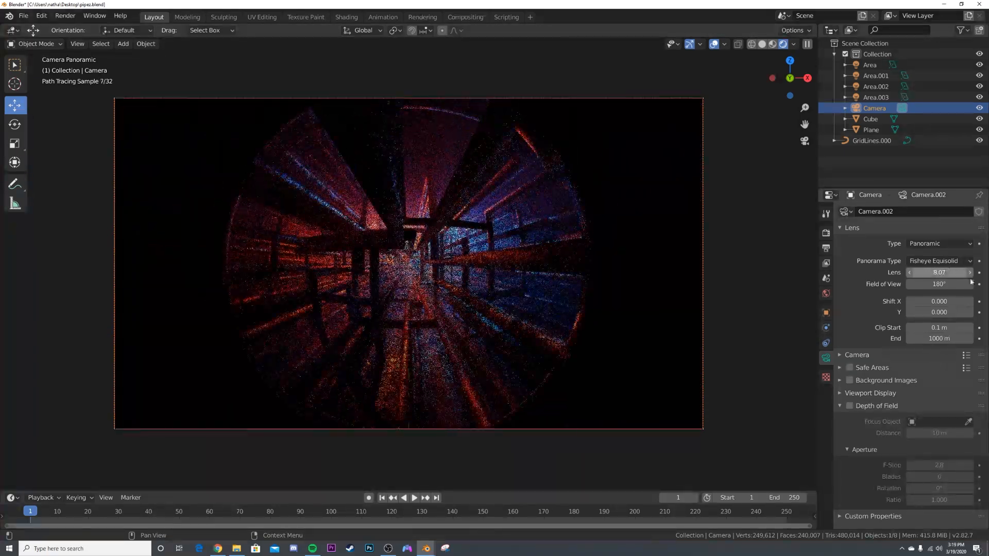
drag(971, 272, 976, 272)
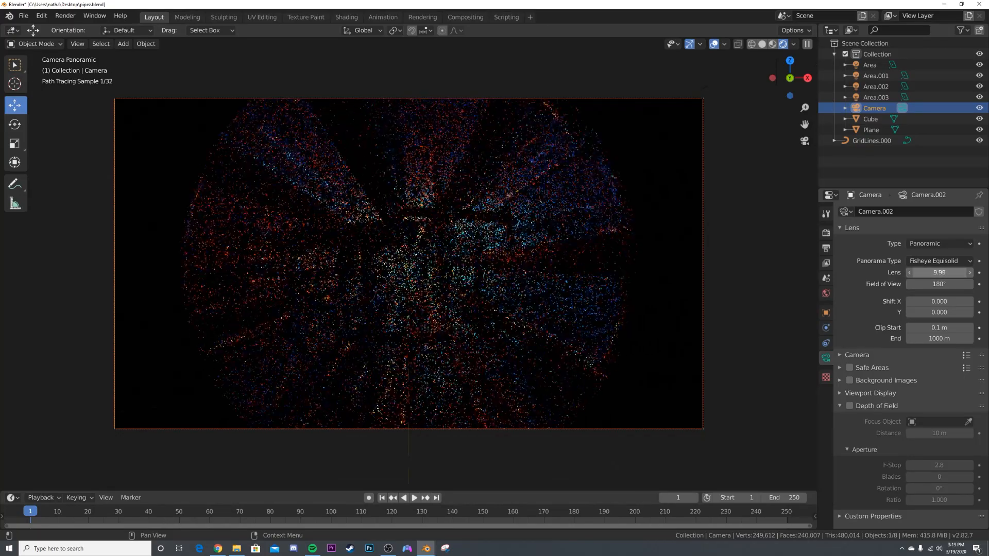
key(Escape)
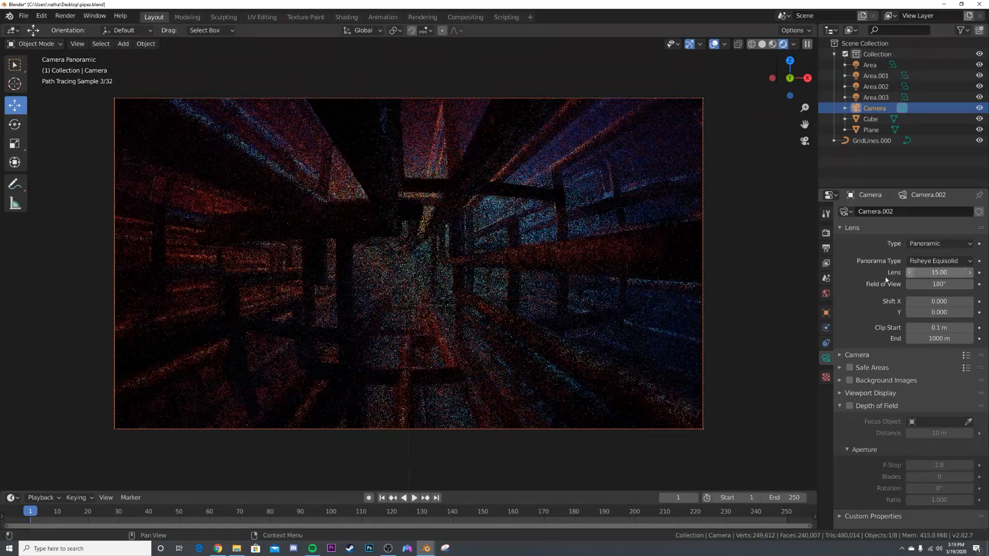
click(406, 335)
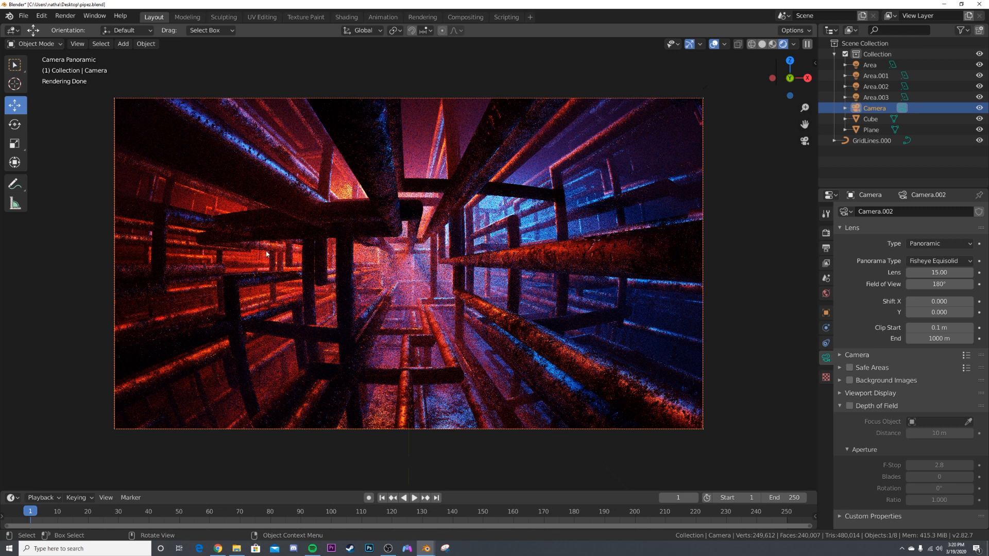
- Set the output resolution percentage back to 100% at 1920×1080
click(826, 234)
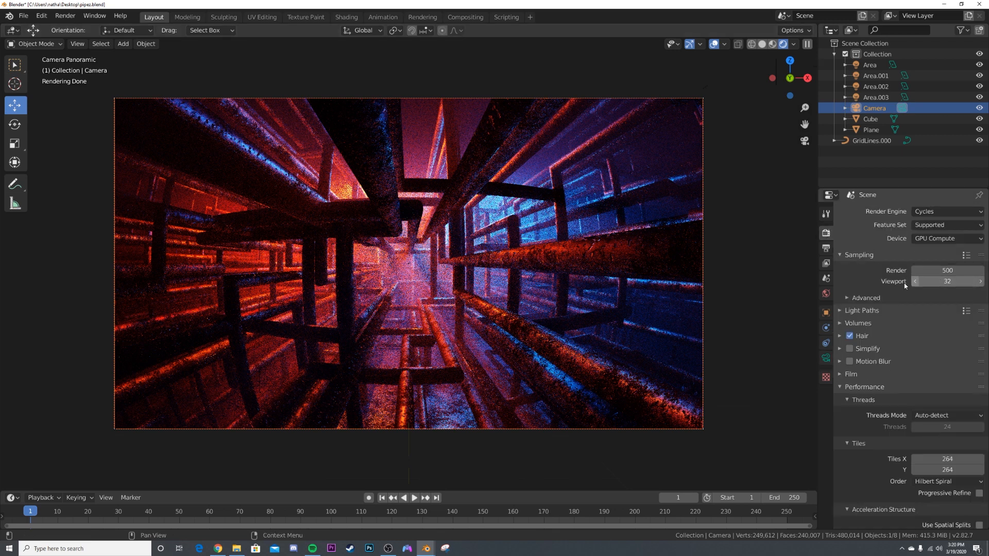
click(826, 248)
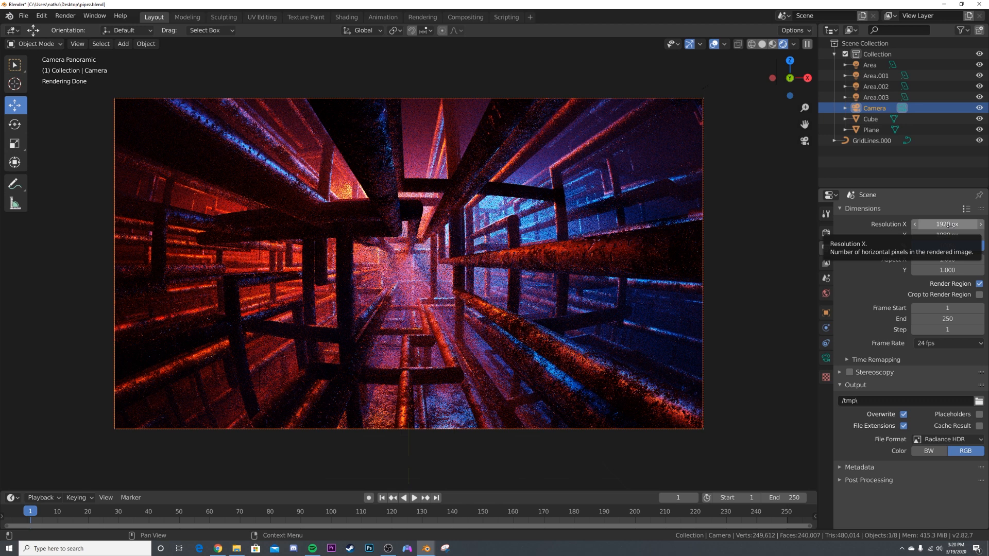
click(957, 245)
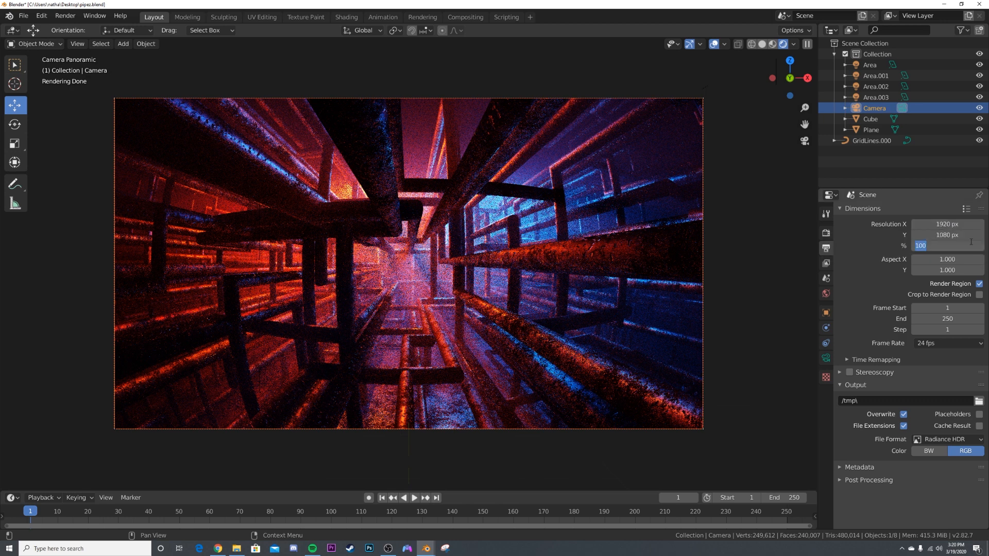
text(200)
key(Return)
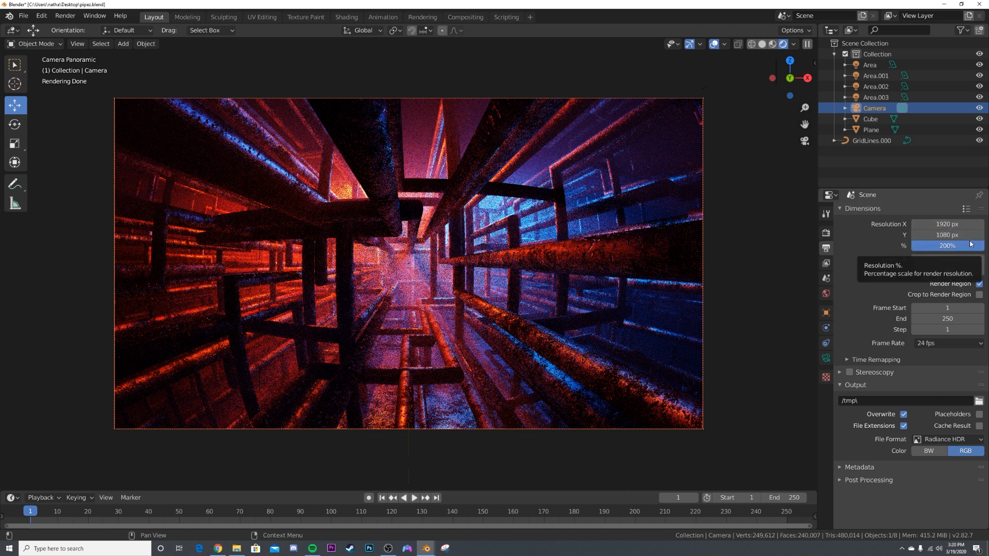
double_click(944, 245)
text(10)
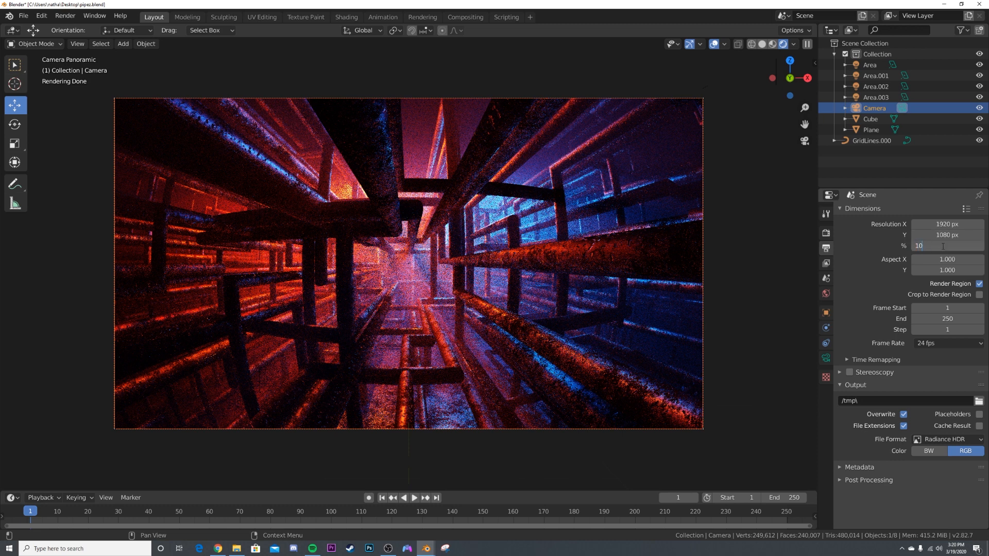
key(Return)
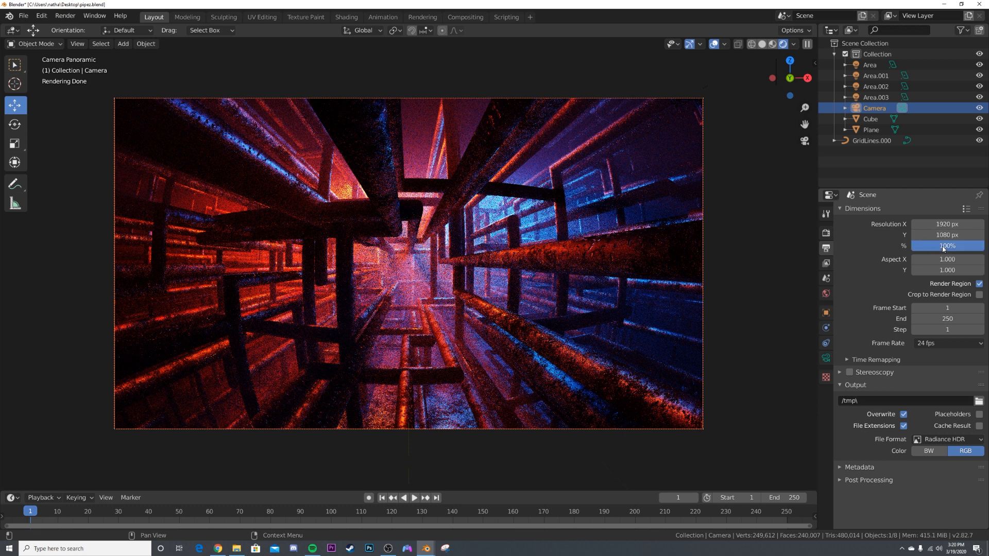
key(ctrl+z)
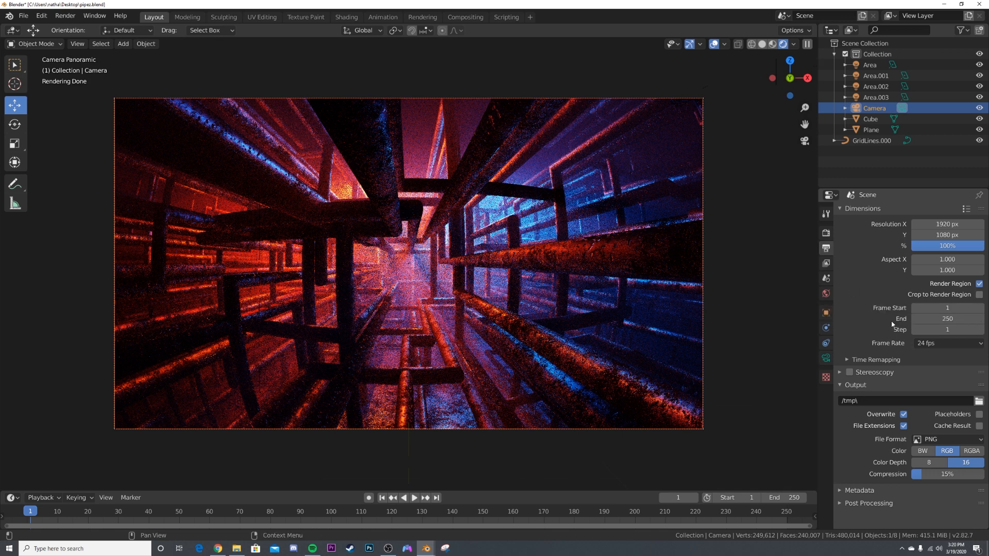
- Choose Radiance HDR as the output file format
click(943, 439)
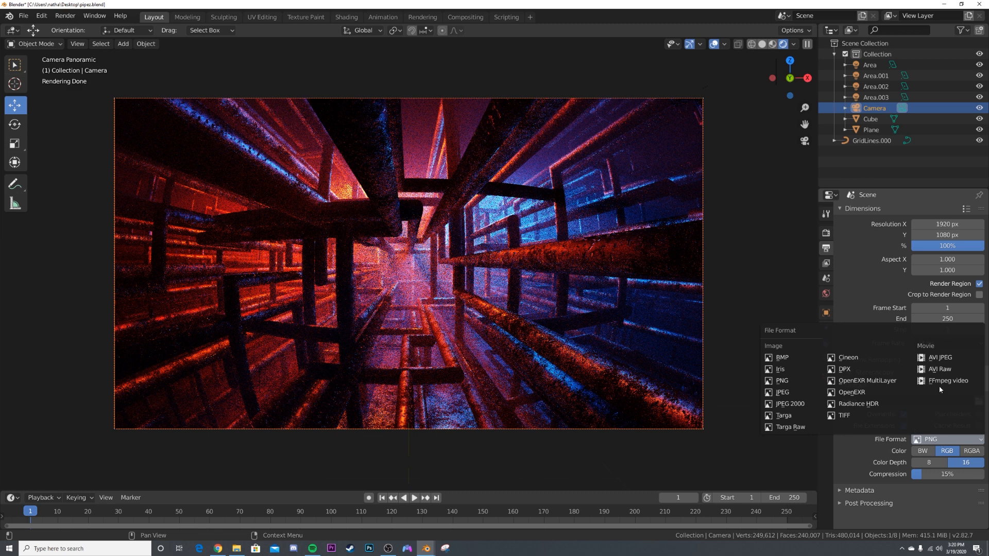
click(853, 403)
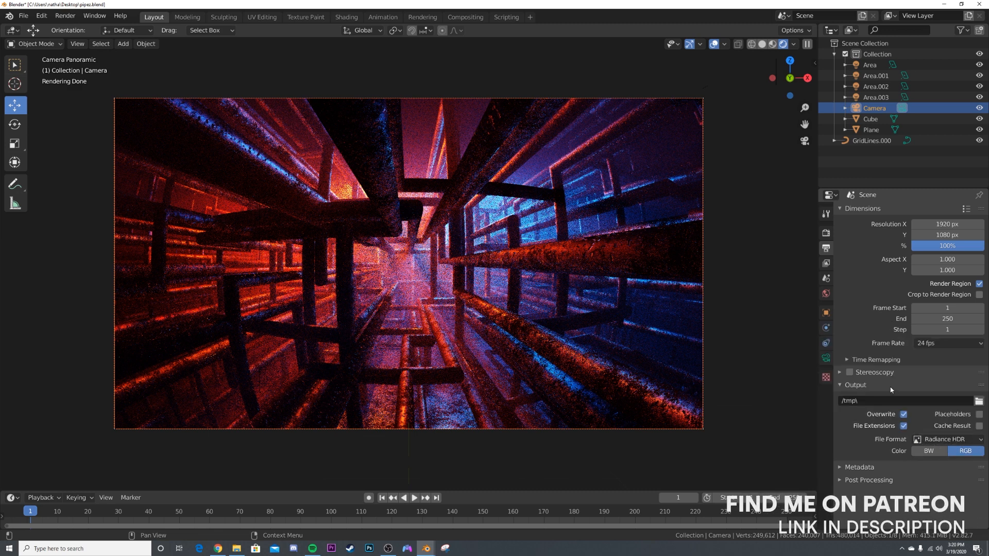
- Render the panoramic pipe scene as a still image and return to the main window
click(65, 16)
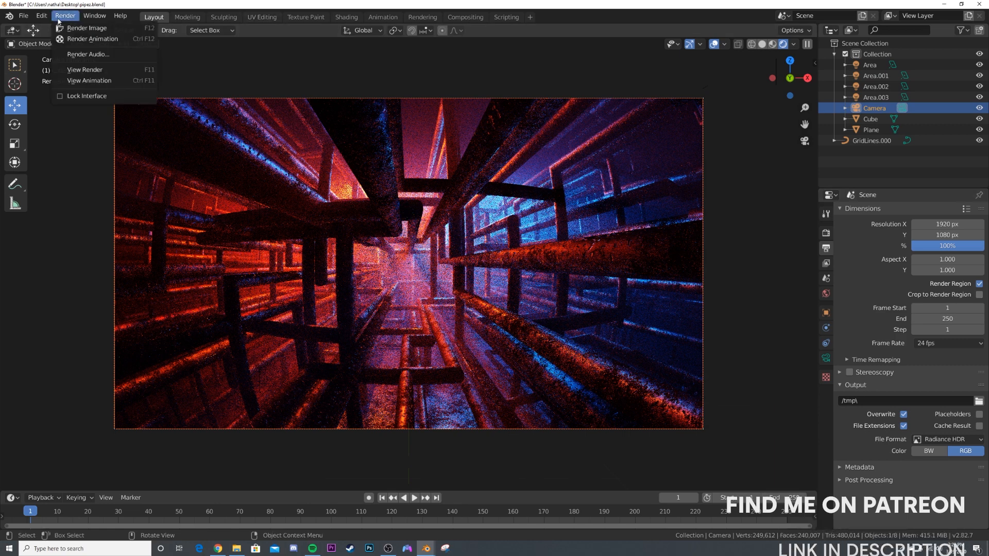
click(87, 28)
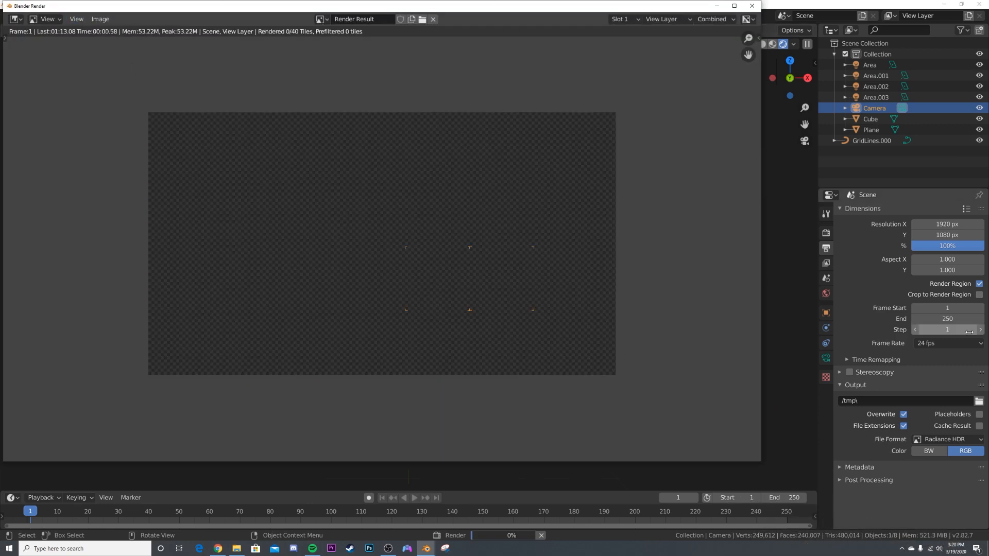
click(827, 233)
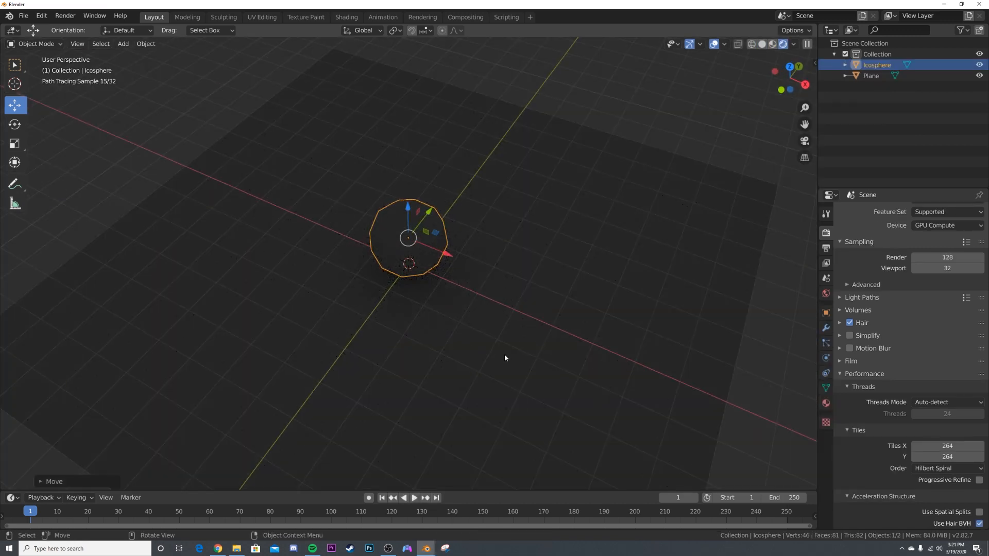
- Set the world colour to an Environment Texture and load eedddeeeeee.hdr from the Desktop
click(394, 343)
mouse_move(394, 343)
middle_down()
mouse_move(430, 245)
mouse_move(611, 361)
middle_up()
click(827, 294)
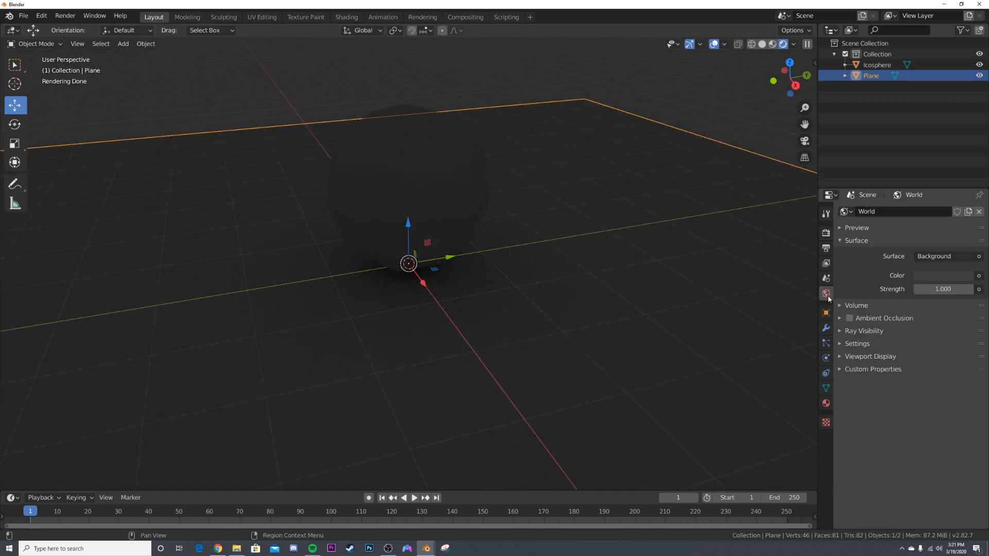
click(980, 276)
click(858, 324)
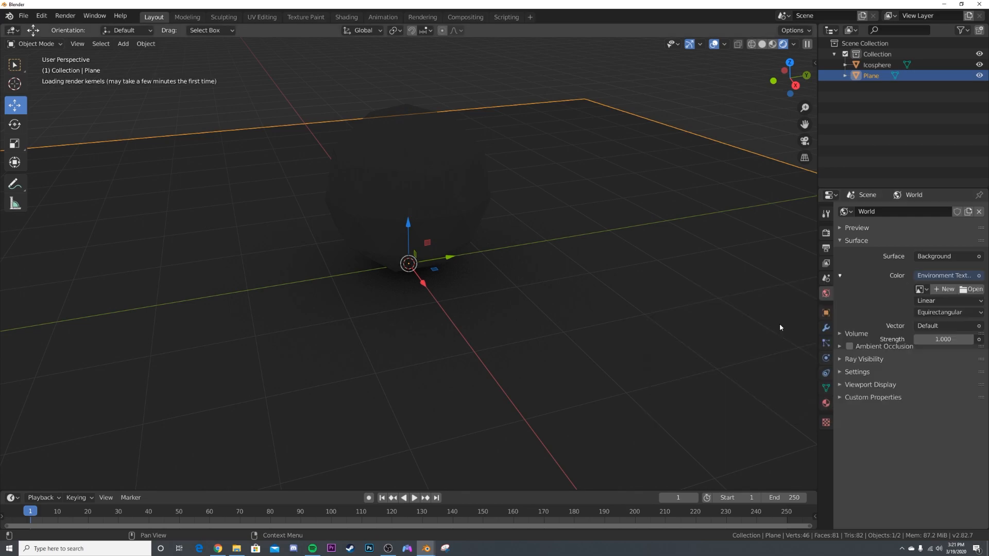
click(972, 289)
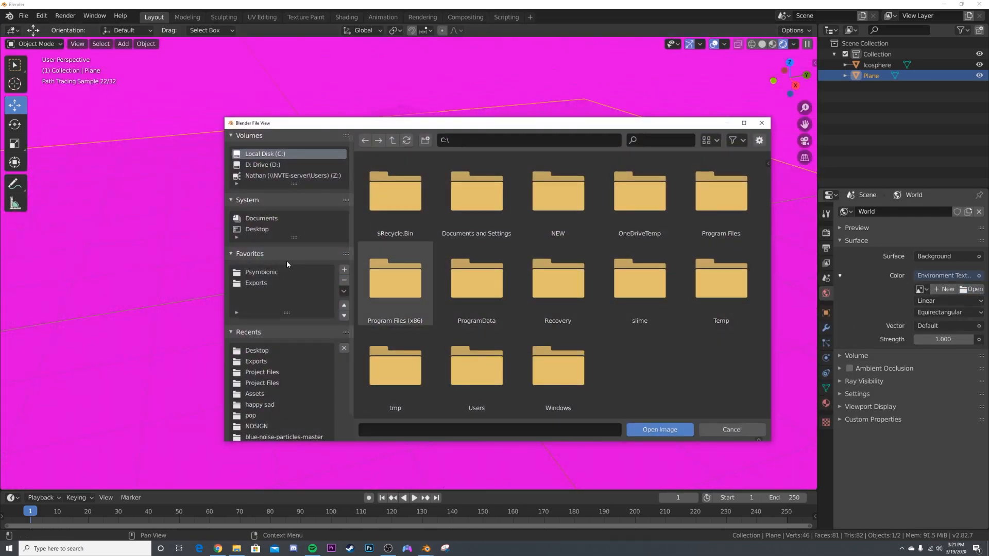
click(257, 350)
double_click(639, 304)
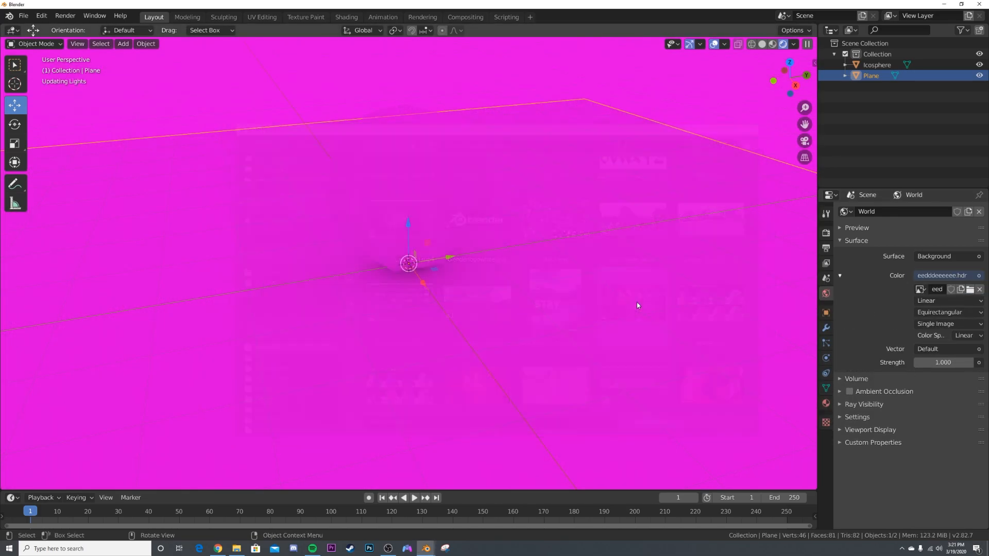
middle_drag(637, 302, 436, 341)
scroll(436, 341, up, 3)
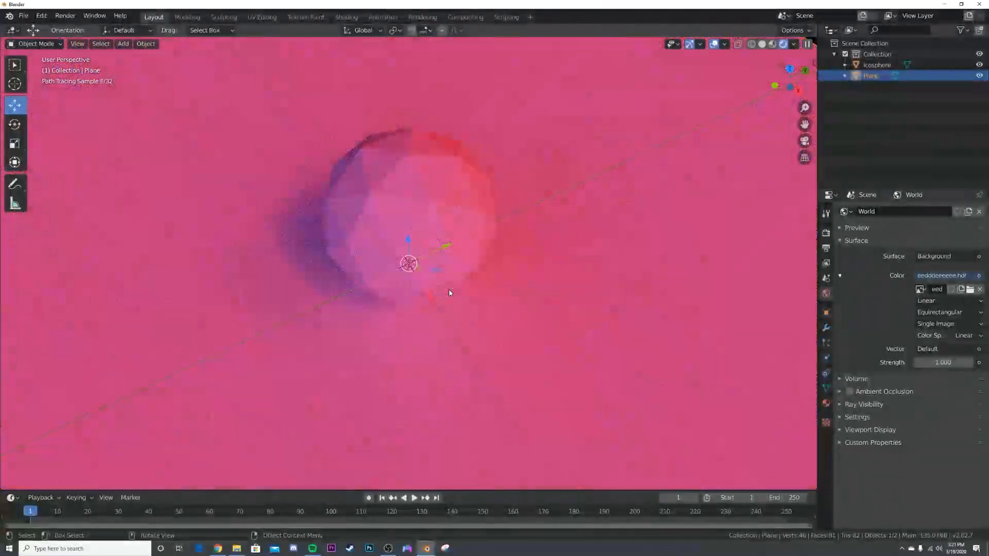
- Create a new material on the icosphere and assign the same Material.001 to the plane
click(449, 232)
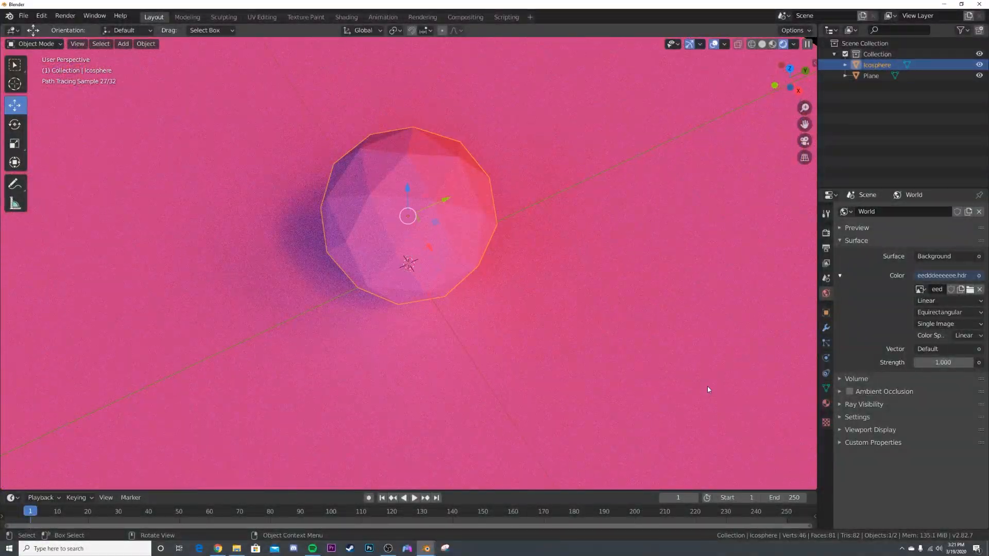
click(826, 404)
click(897, 247)
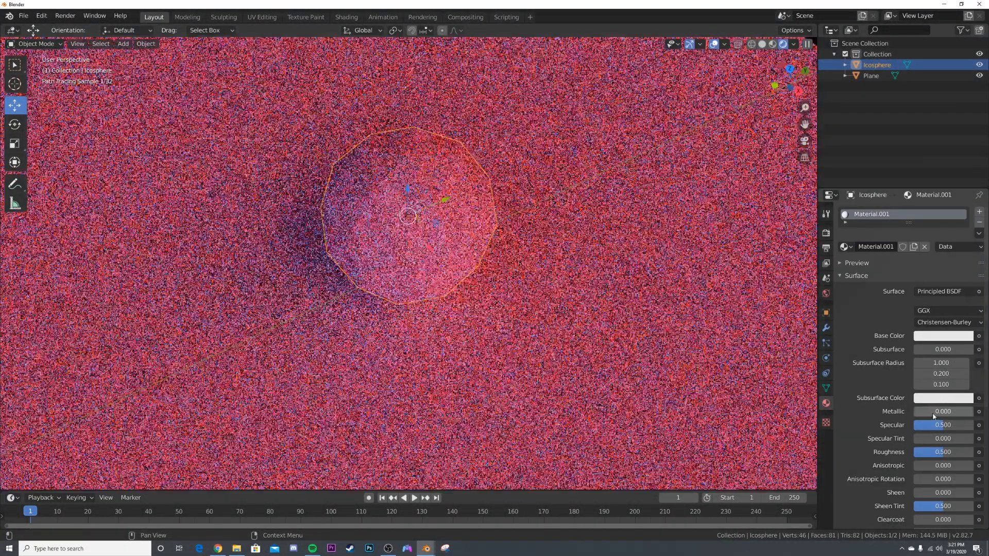
click(618, 348)
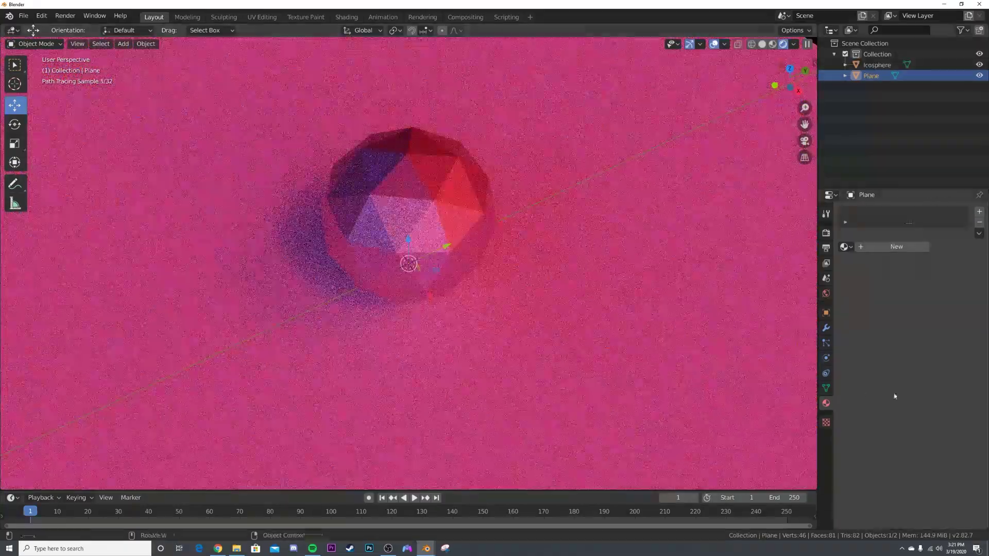
click(846, 248)
click(754, 273)
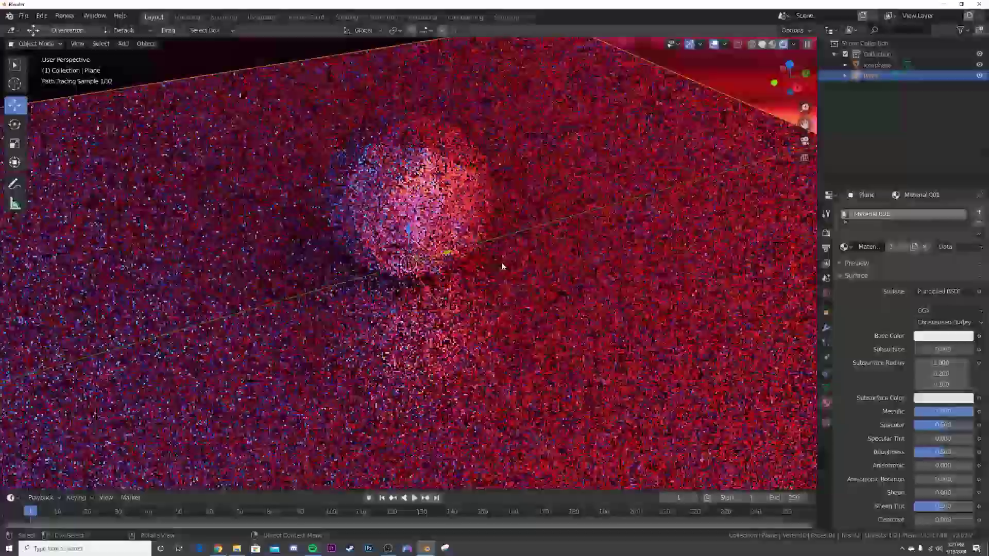
mouse_move(501, 262)
middle_down()
mouse_move(542, 269)
mouse_move(539, 256)
middle_up()
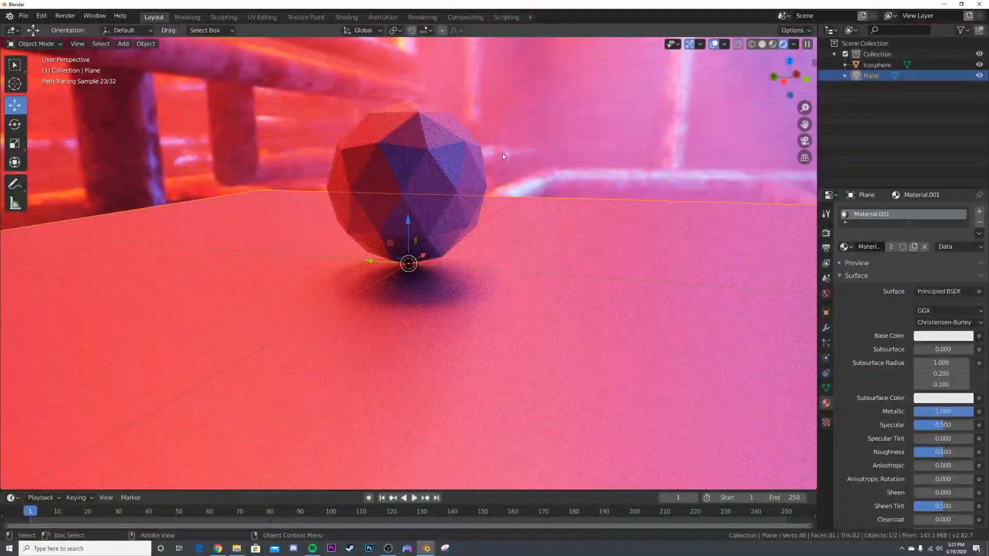
click(826, 247)
- Uncheck Camera in the world's Ray Visibility so the background renders black
click(827, 294)
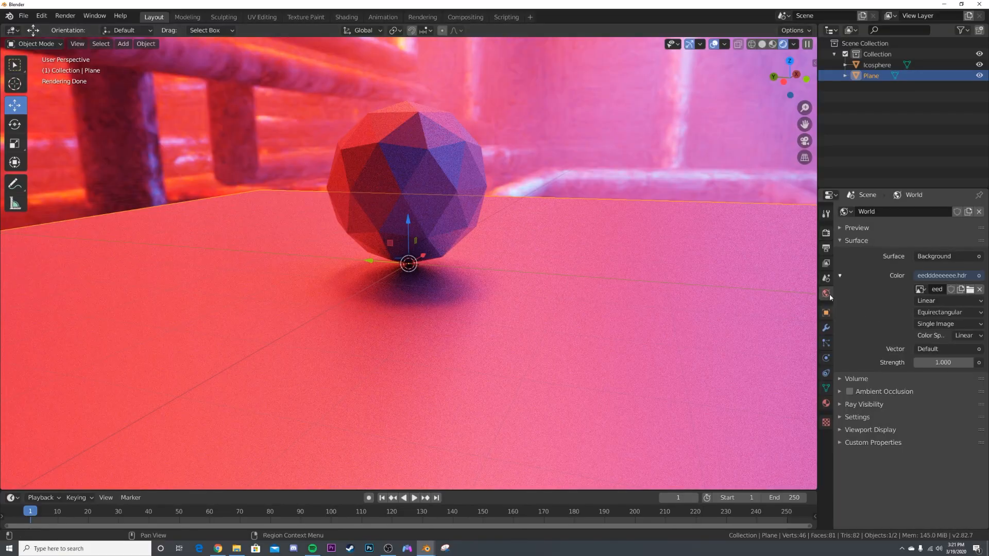
click(863, 405)
click(843, 420)
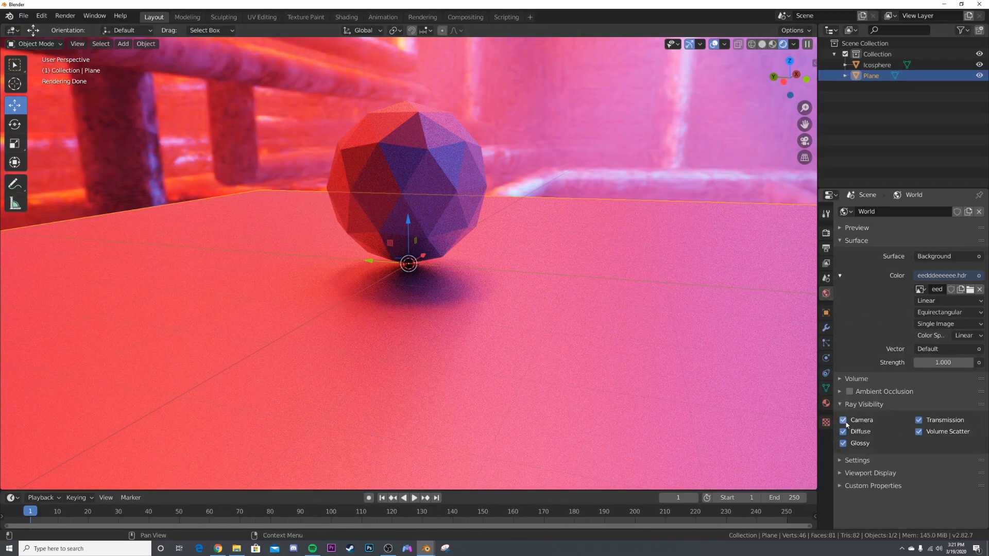
middle_drag(572, 132, 662, 139)
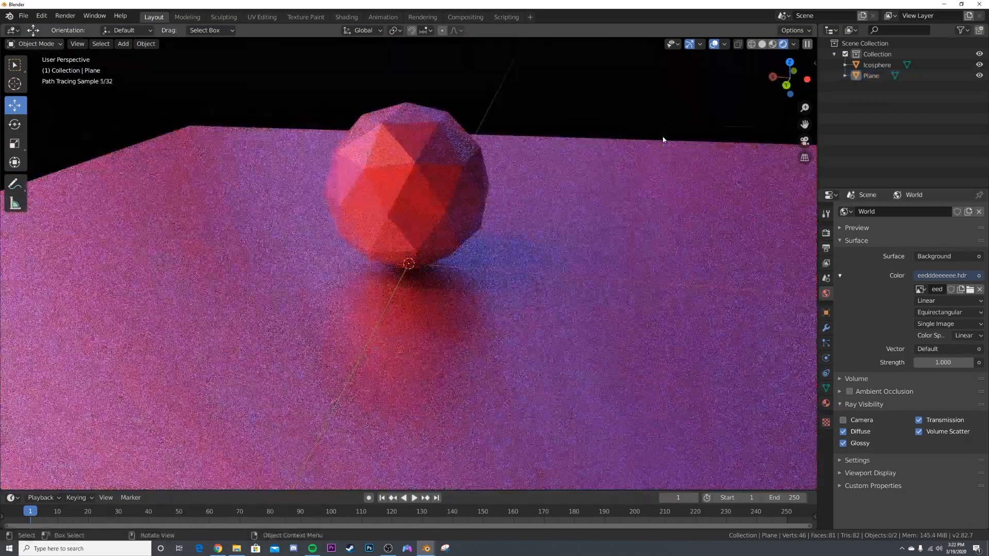